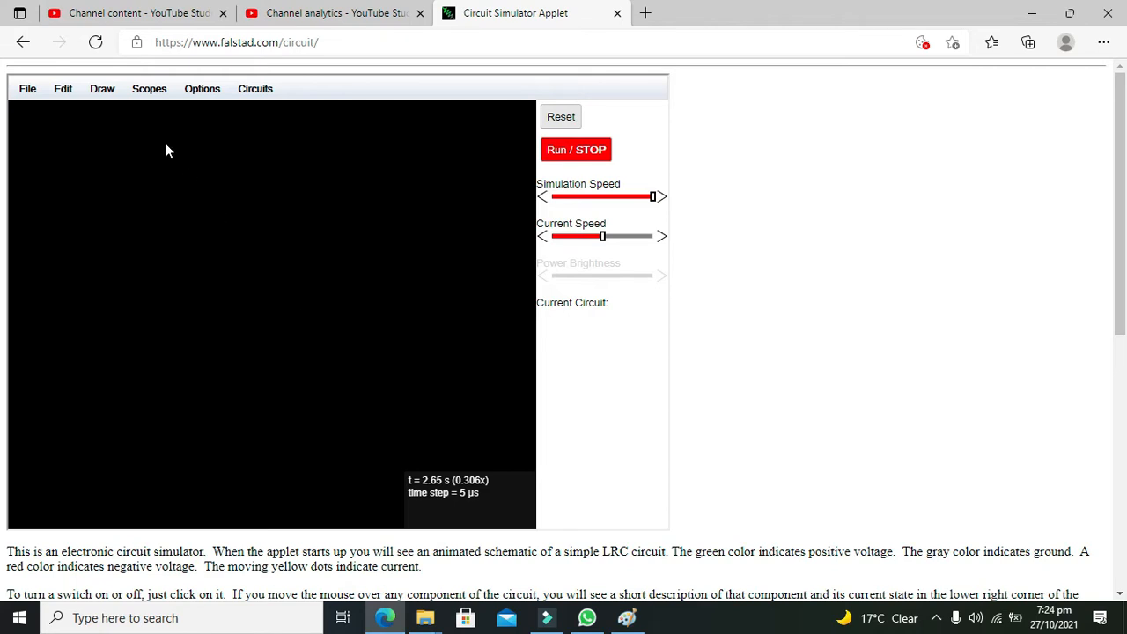
# - Add a PISO shift register to the middle of the empty circuit canvas
pyautogui.click(105, 94)
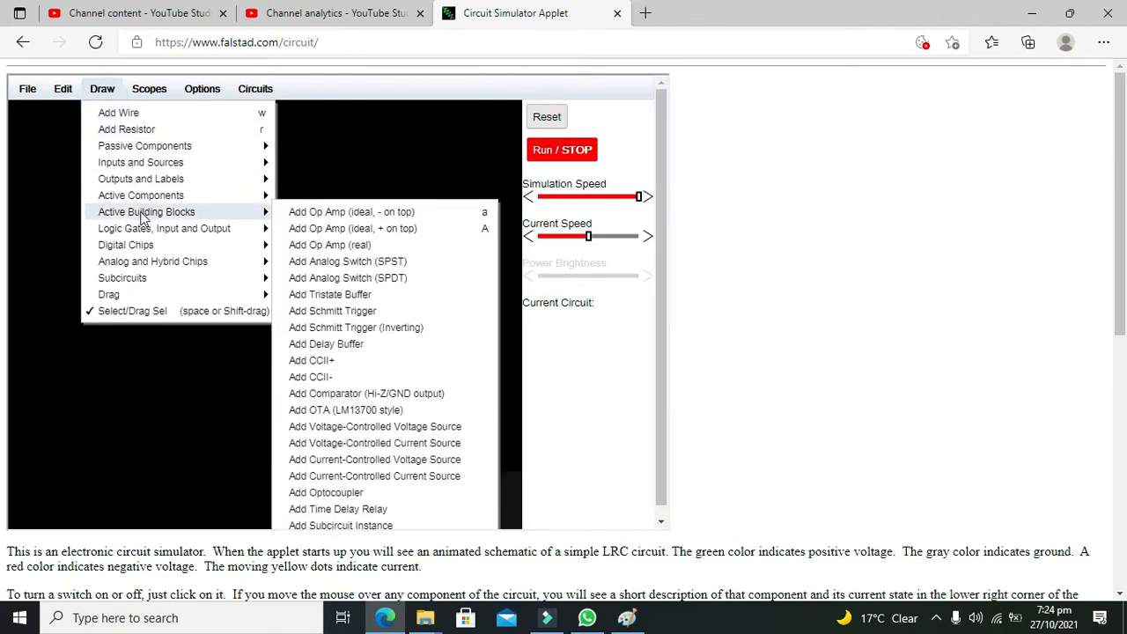
pyautogui.moveTo(164, 245)
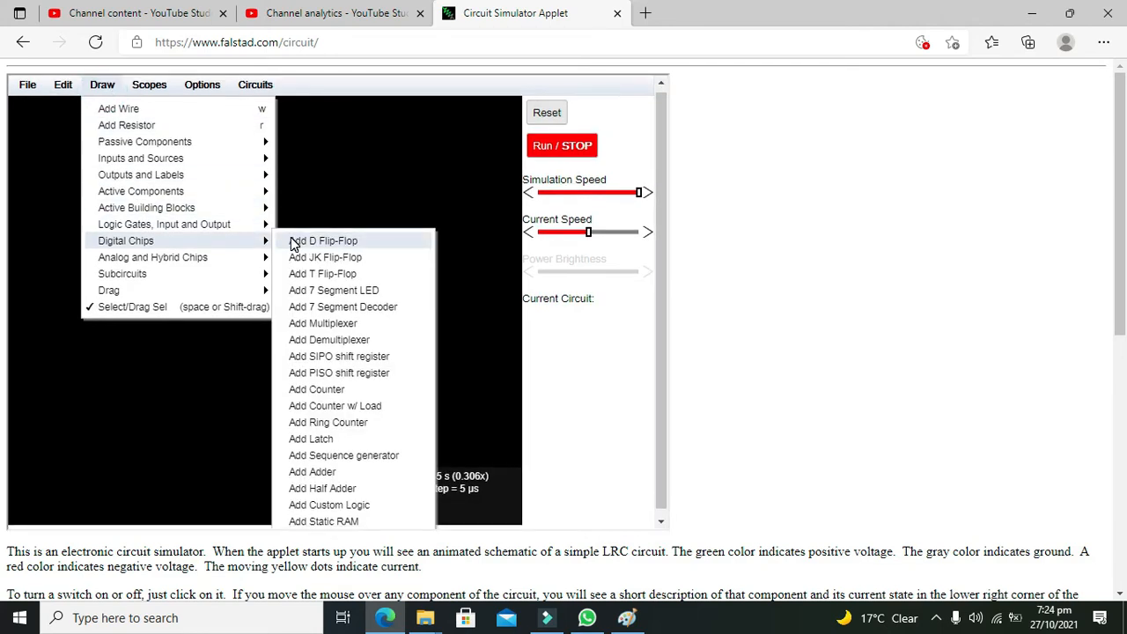
pyautogui.click(338, 371)
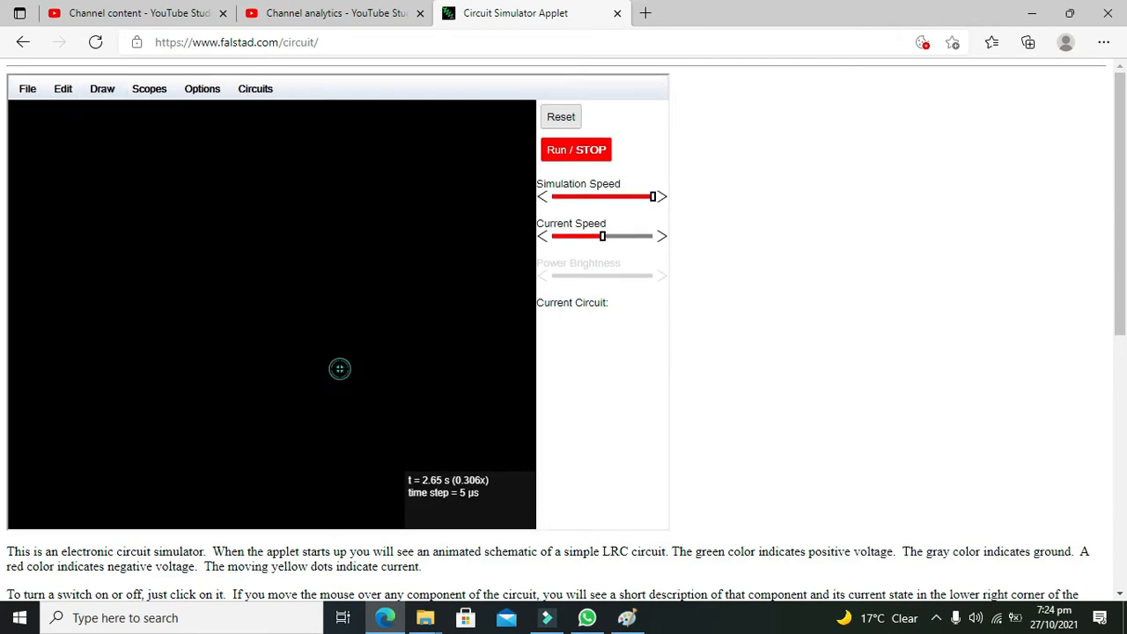
pyautogui.moveTo(168, 267); pyautogui.dragTo(162, 324)
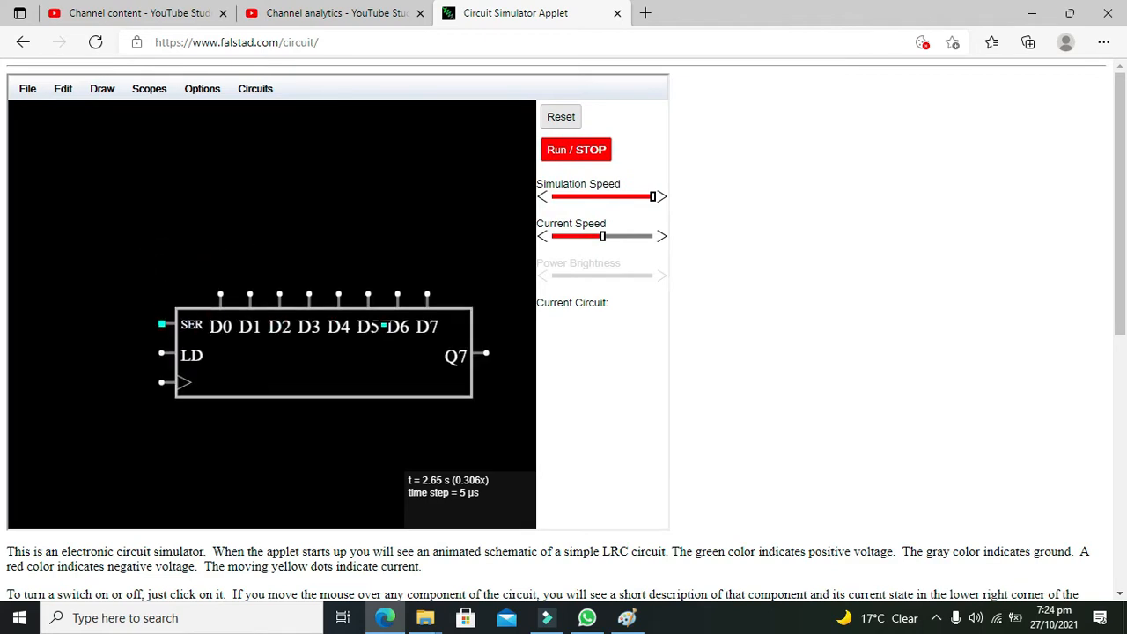
# - Reposition the shift register so there is free space around its input pins and Q7 output
pyautogui.moveTo(364, 323); pyautogui.dragTo(323, 285)
pyautogui.click(317, 221)
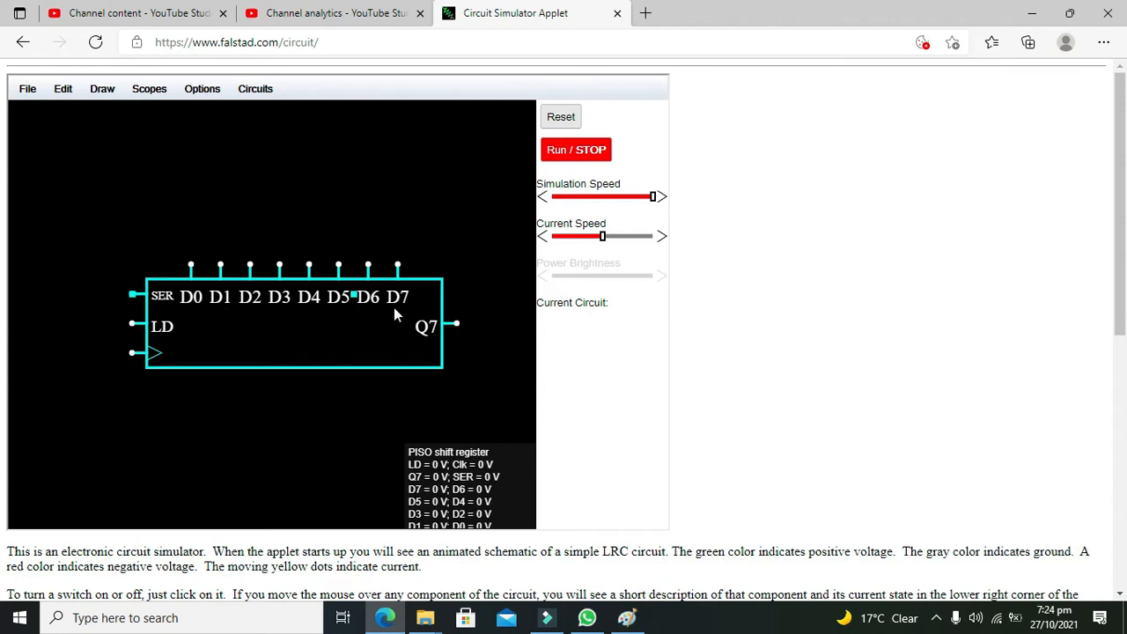
pyautogui.moveTo(312, 305); pyautogui.dragTo(312, 292)
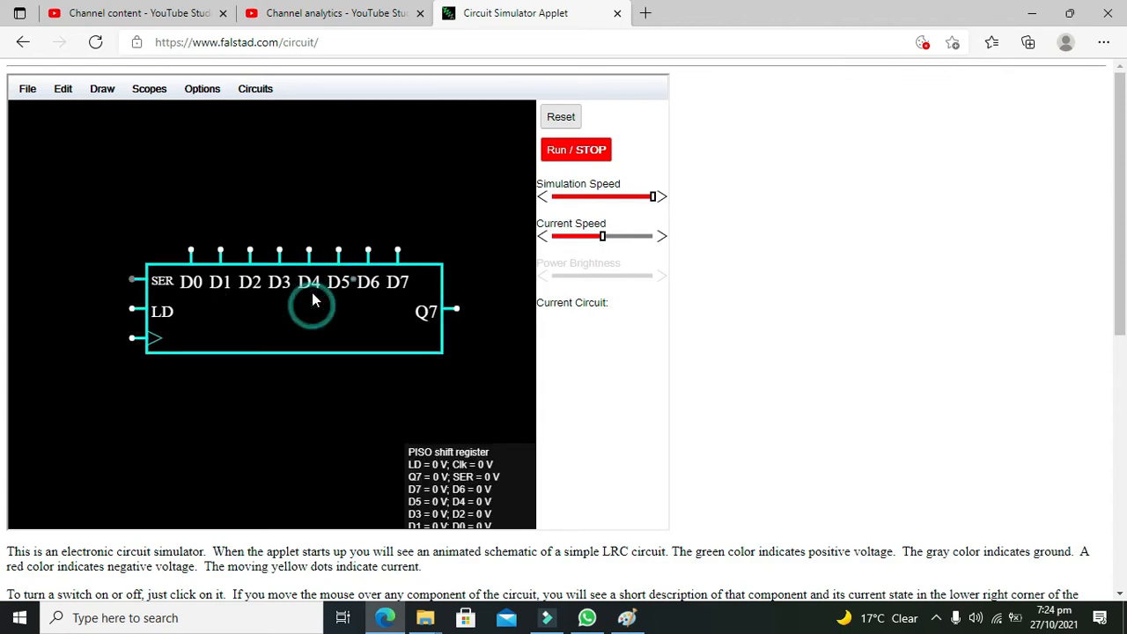
pyautogui.click(307, 361)
pyautogui.moveTo(404, 287); pyautogui.dragTo(385, 272)
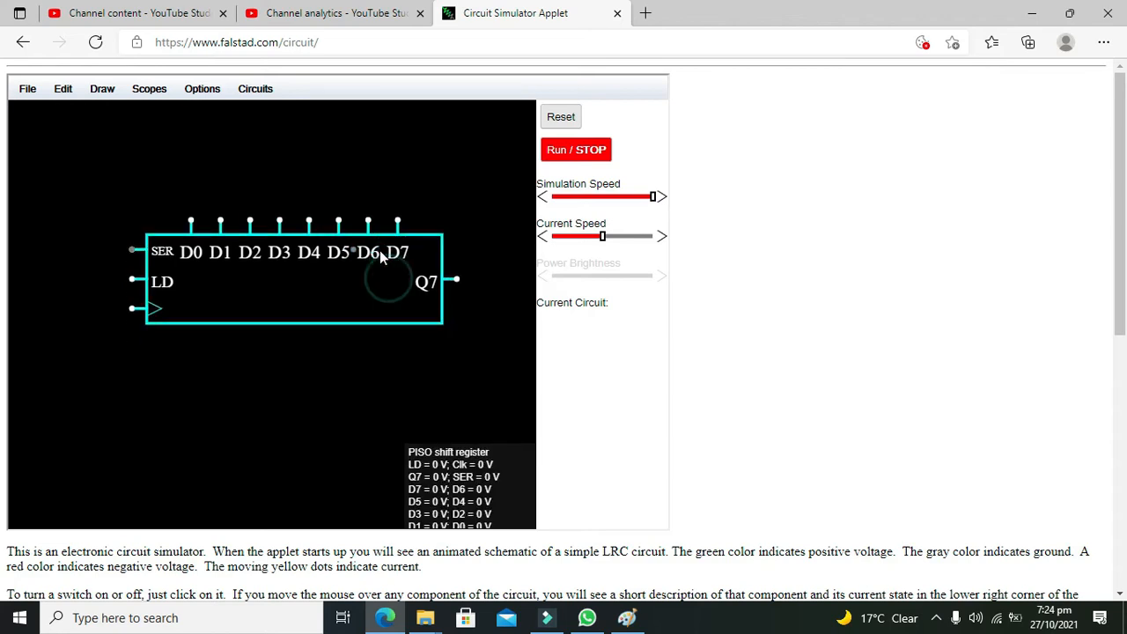
pyautogui.moveTo(300, 271); pyautogui.dragTo(315, 271)
pyautogui.click(260, 189)
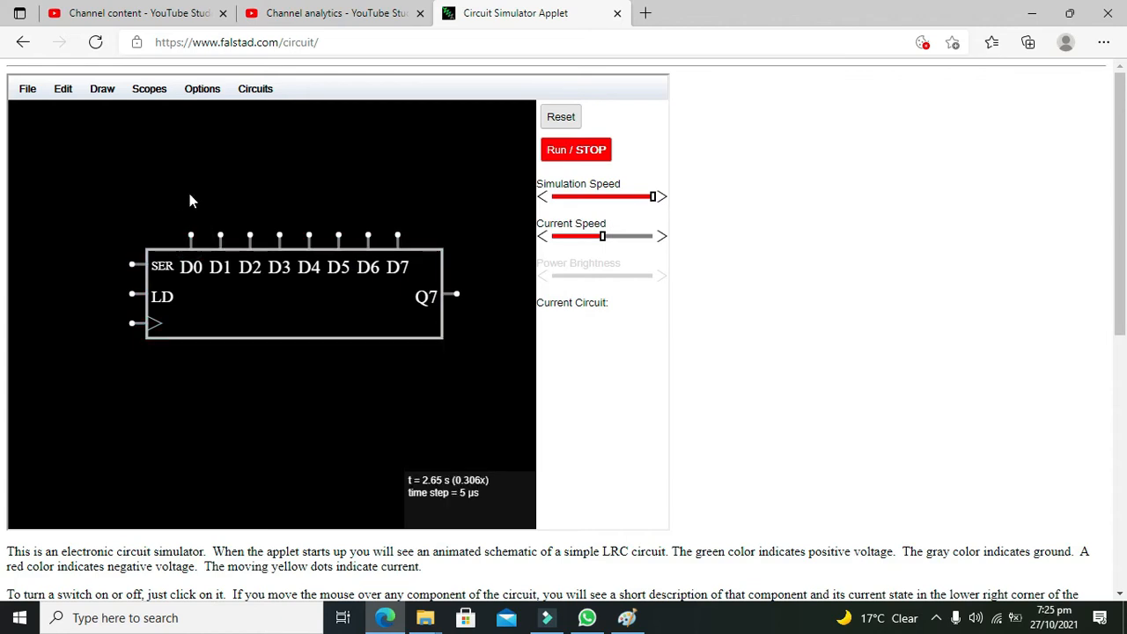
# - Place three logic inputs beside the shift register's SER, LD and clock pins
pyautogui.click(102, 91)
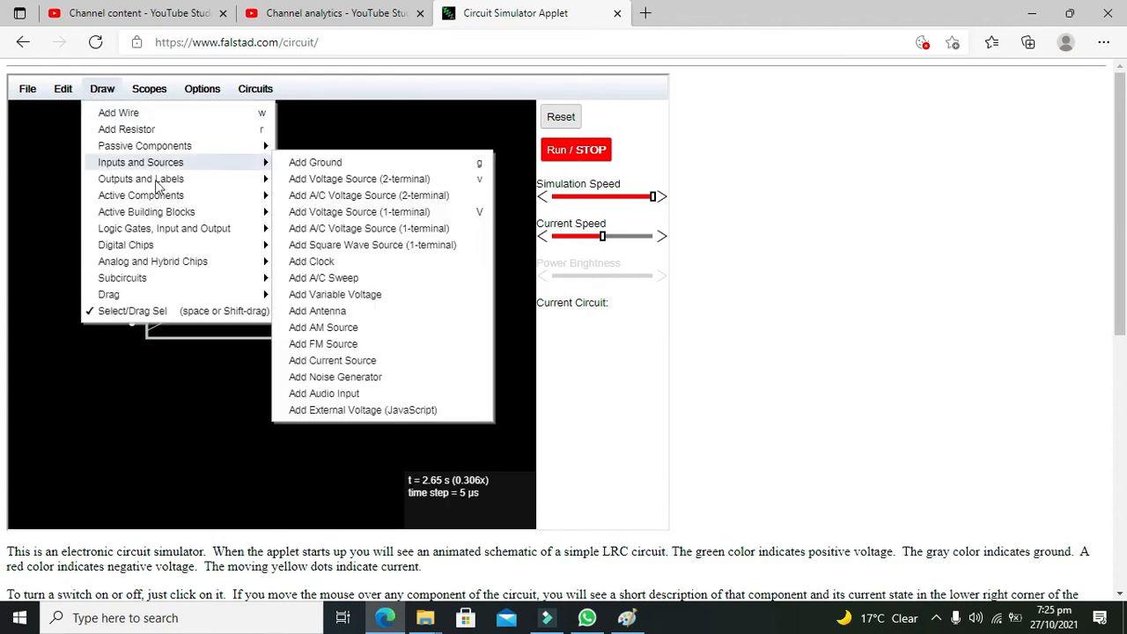
pyautogui.moveTo(172, 250)
pyautogui.moveTo(176, 228)
pyautogui.click(350, 229)
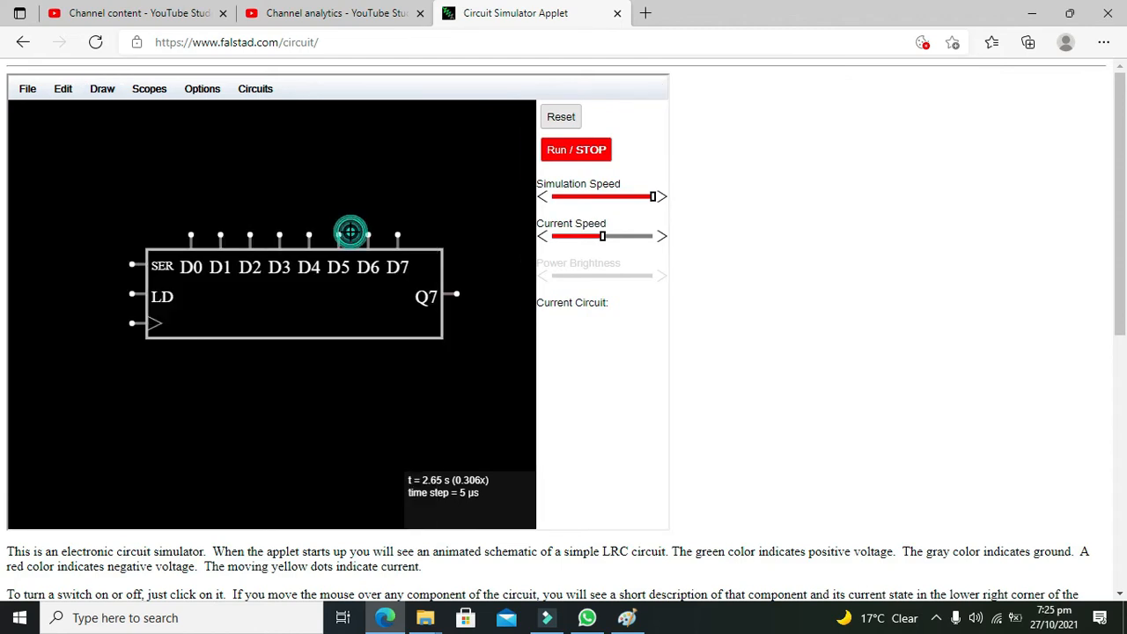
pyautogui.moveTo(98, 294); pyautogui.dragTo(132, 294)
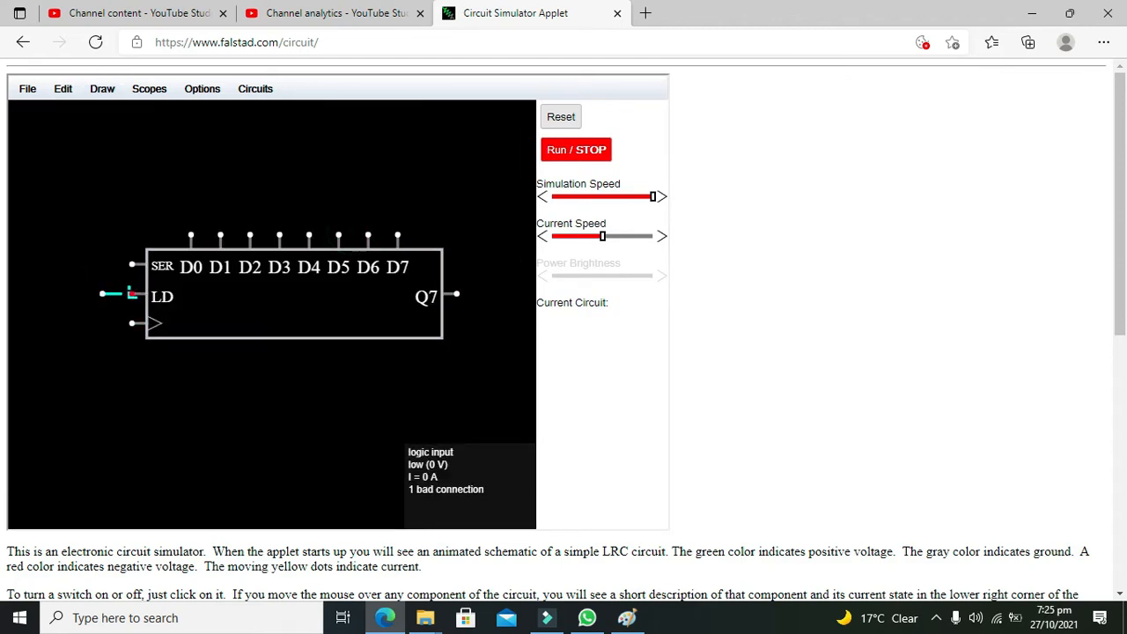
pyautogui.click(94, 264)
pyautogui.moveTo(132, 323); pyautogui.dragTo(75, 323)
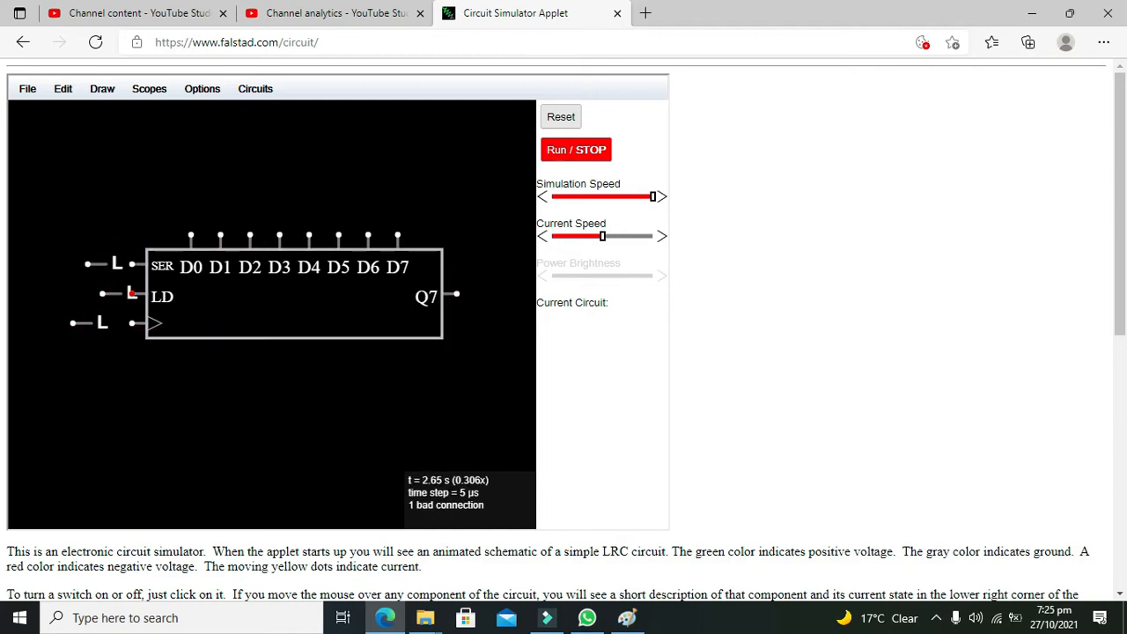
# - Place eight logic inputs above the shift register and connect one to each data pin D0 to D7
pyautogui.moveTo(190, 176); pyautogui.dragTo(399, 237)
pyautogui.moveTo(369, 176); pyautogui.dragTo(373, 237)
pyautogui.moveTo(338, 176); pyautogui.dragTo(338, 236)
pyautogui.moveTo(309, 176); pyautogui.dragTo(309, 238)
pyautogui.moveTo(280, 177); pyautogui.dragTo(299, 222)
pyautogui.moveTo(294, 178); pyautogui.dragTo(279, 236)
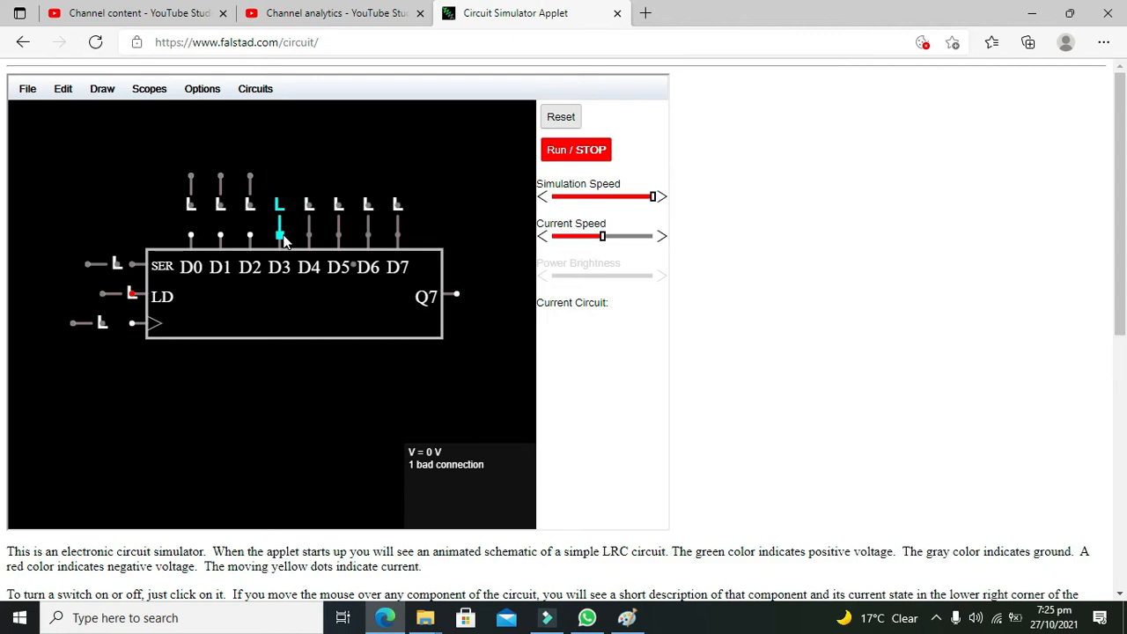
pyautogui.moveTo(249, 178); pyautogui.dragTo(221, 236)
pyautogui.moveTo(191, 178); pyautogui.dragTo(191, 236)
# - Connect the three remaining logic inputs to the SER, LD and clock pins, with SER and clock set high
pyautogui.moveTo(110, 265); pyautogui.dragTo(132, 295)
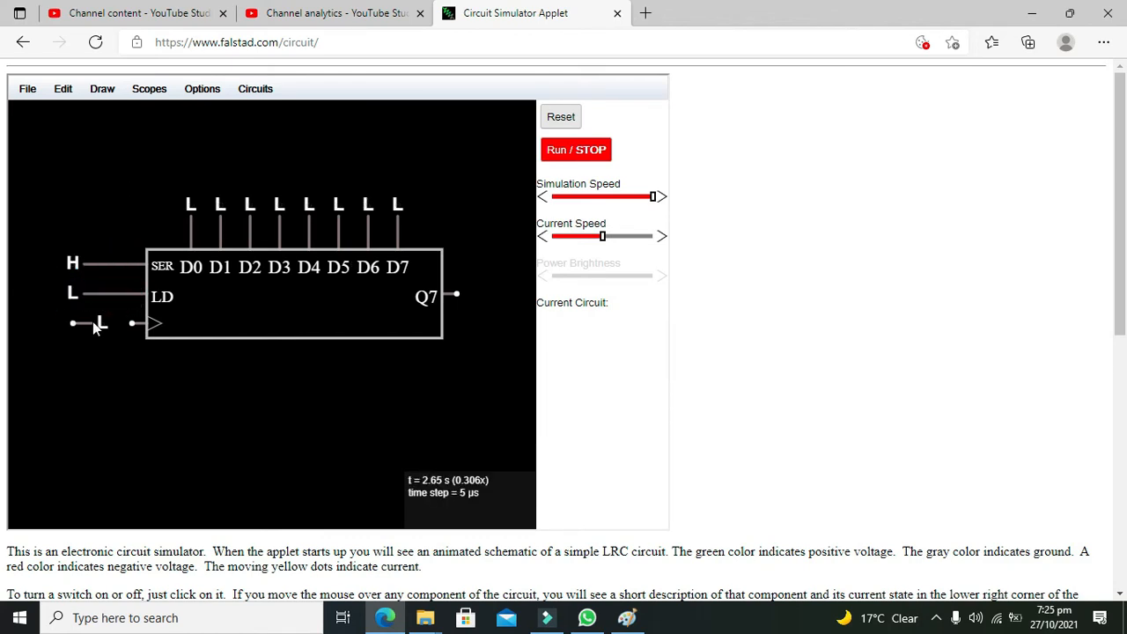
pyautogui.moveTo(73, 323); pyautogui.dragTo(129, 325)
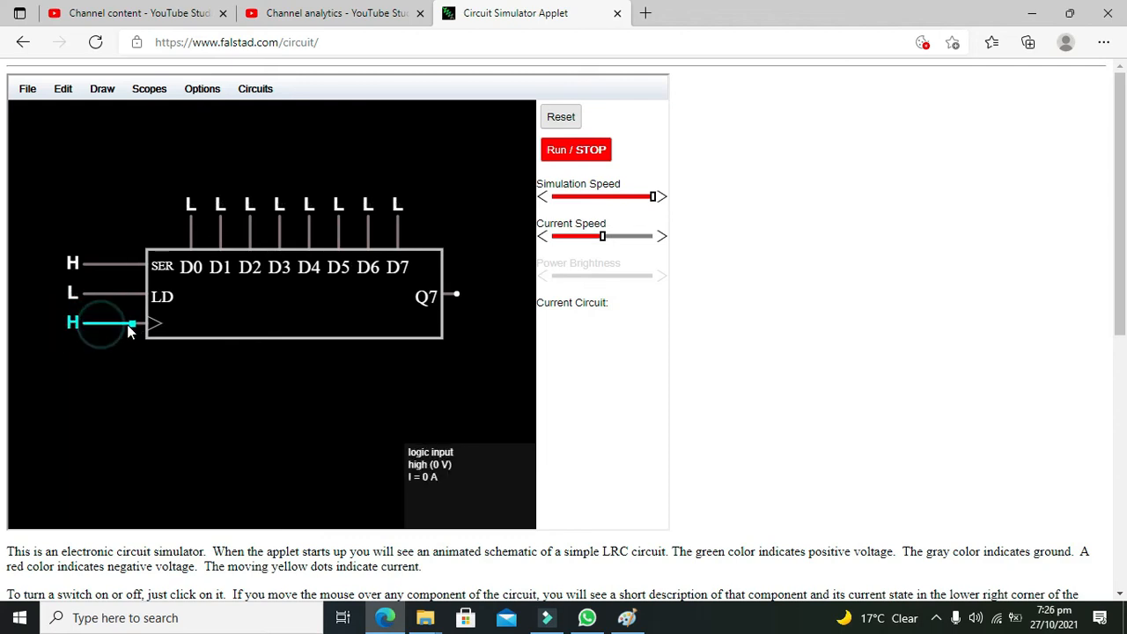
# - Add a logic output and connect it to the shift register's Q7 pin
pyautogui.click(98, 89)
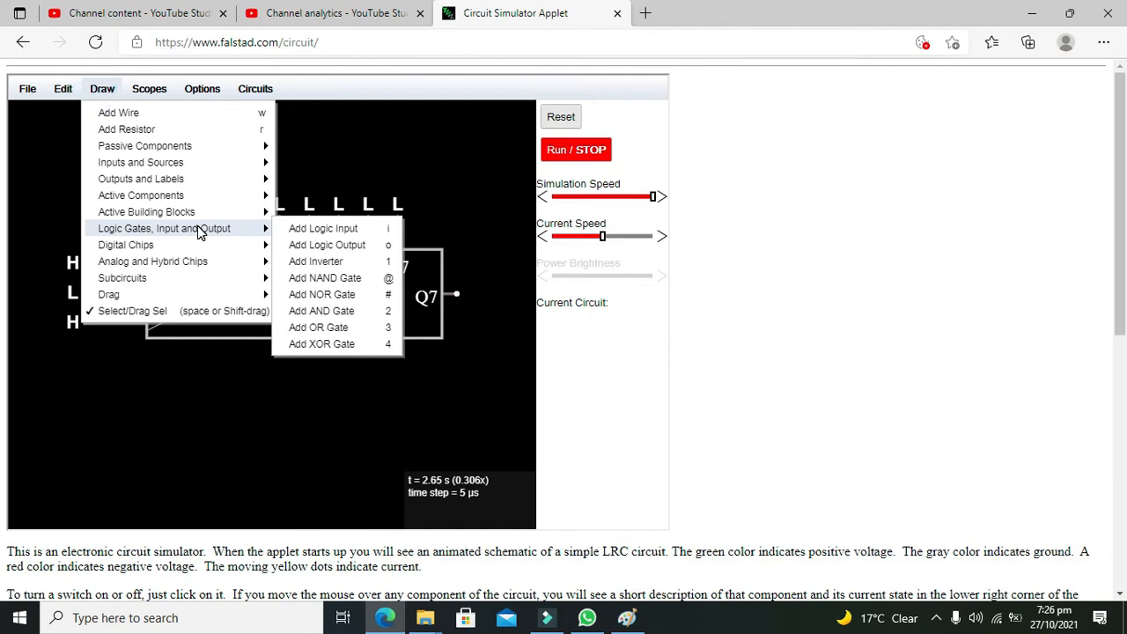
pyautogui.moveTo(251, 208)
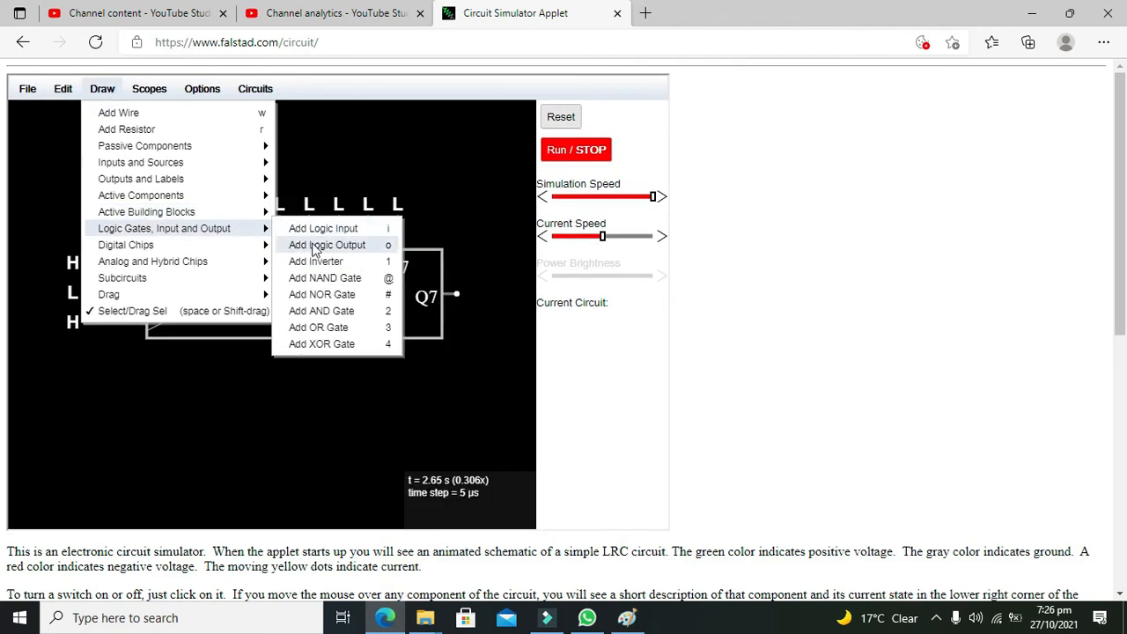
pyautogui.click(295, 239)
pyautogui.moveTo(471, 294)
pyautogui.mouseDown()
pyautogui.moveTo(515, 293)
pyautogui.moveTo(462, 297)
pyautogui.mouseUp()
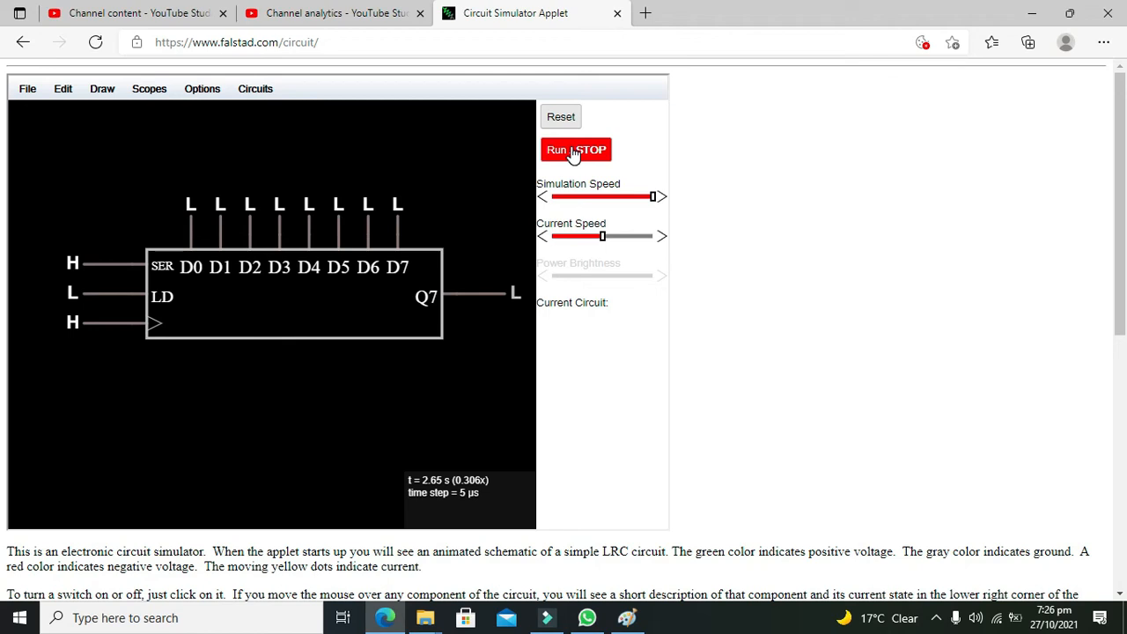
# - Set the logic inputs on D1, D3, D5 and D7 high
pyautogui.click(220, 207)
pyautogui.click(279, 206)
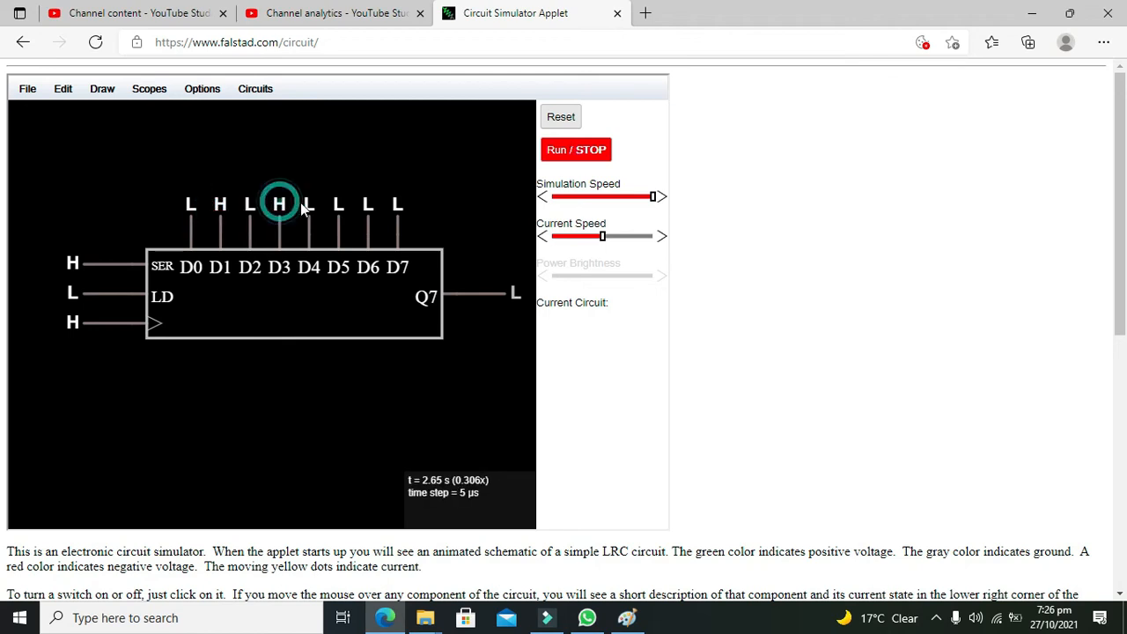
pyautogui.click(339, 205)
pyautogui.click(397, 206)
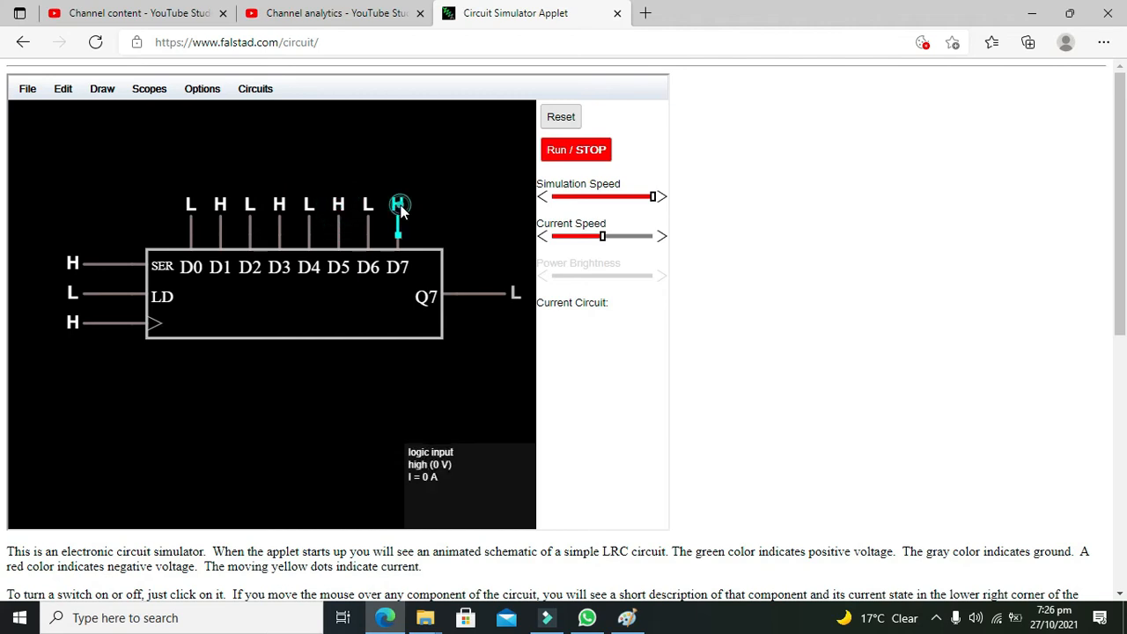
# - Reset the circuit, set the LD input high and start the simulation
pyautogui.click(561, 117)
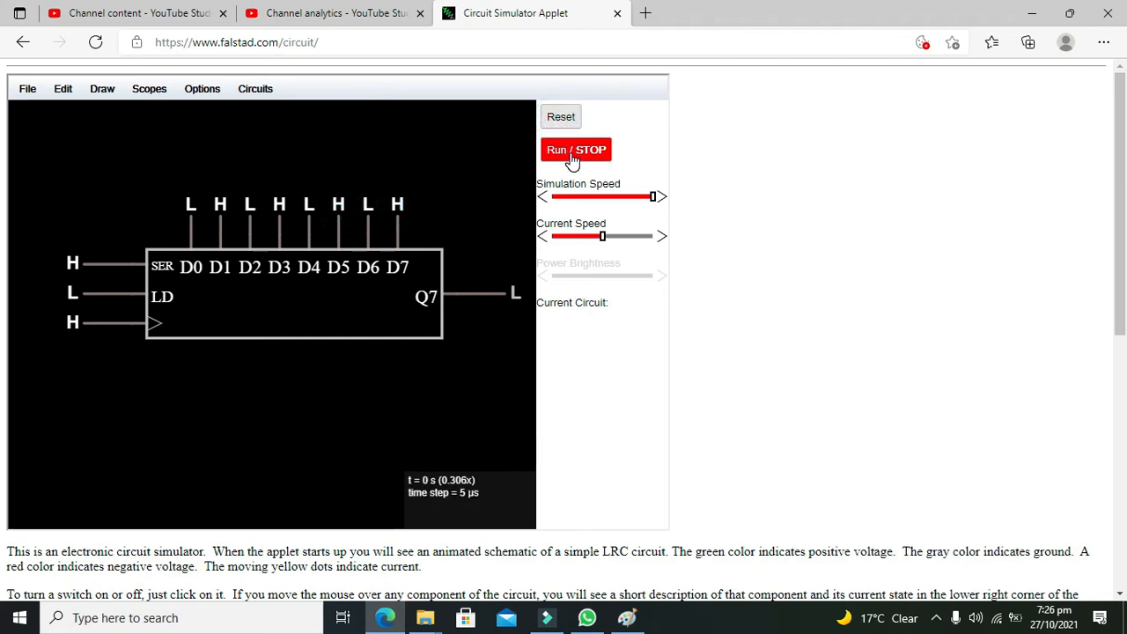
pyautogui.click(72, 293)
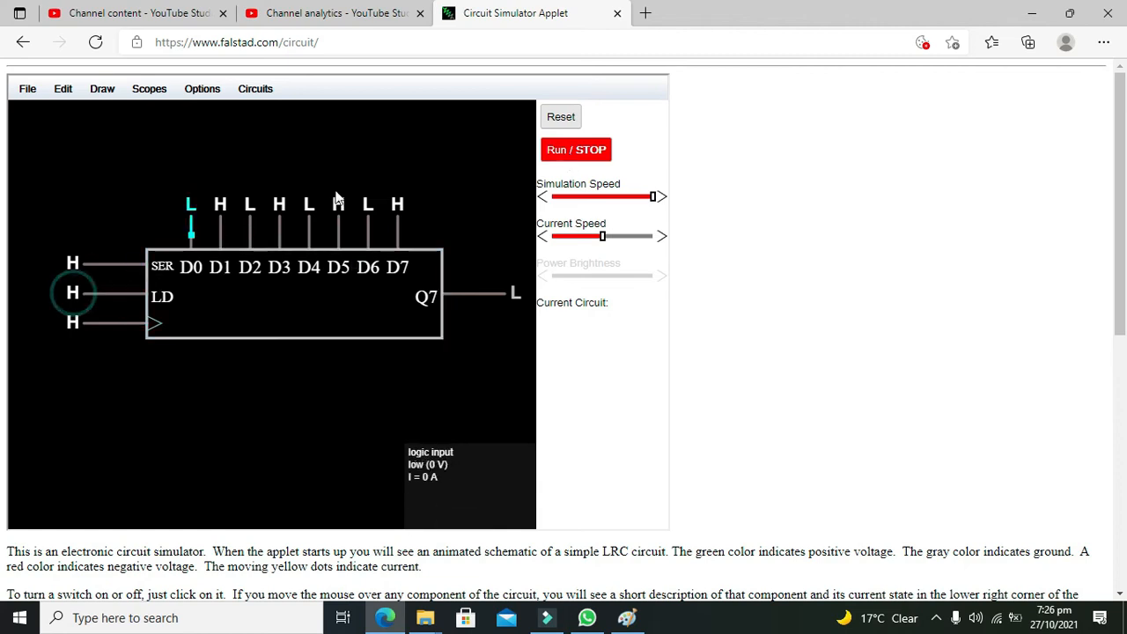
pyautogui.click(576, 151)
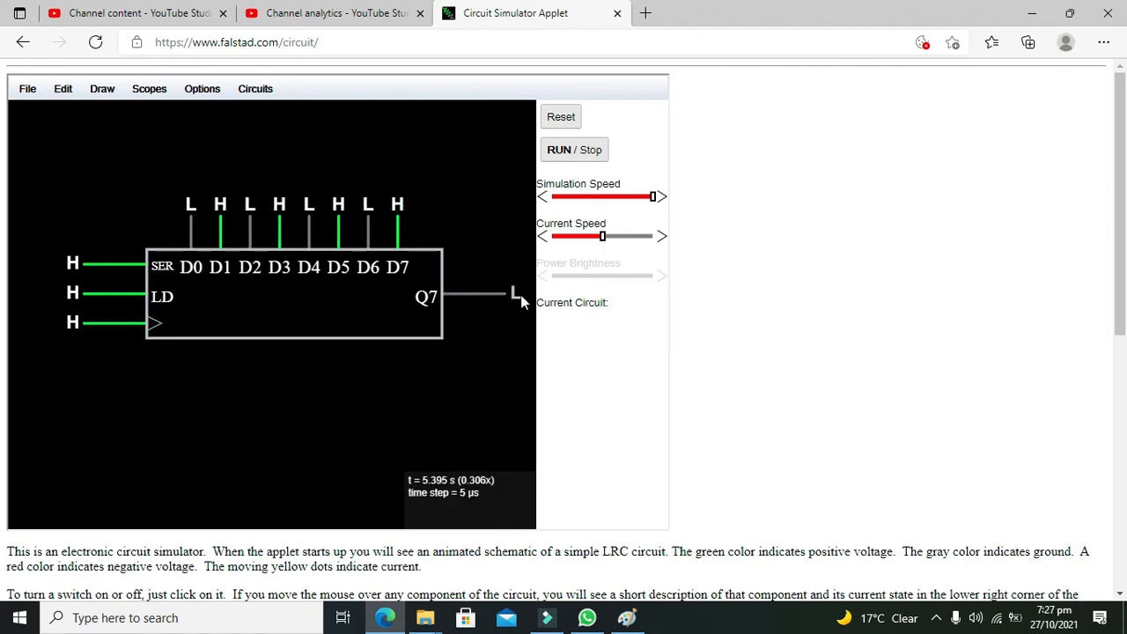
# - Toggle the clock input low and high repeatedly to test the Q7 output, leaving it low, and stop the simulation
pyautogui.click(71, 325)
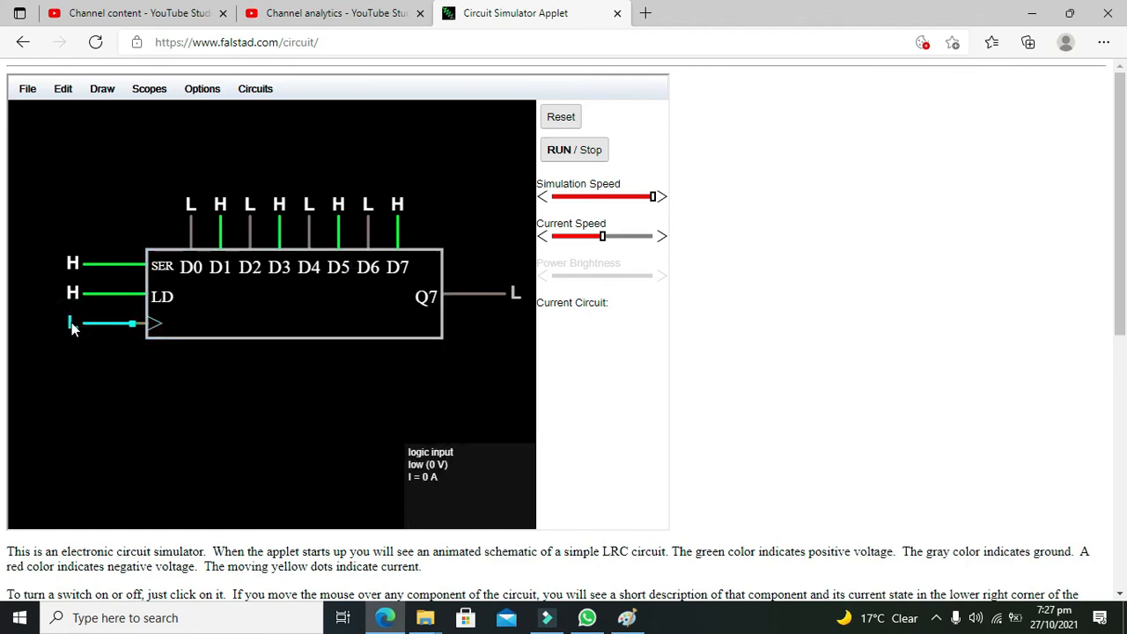
pyautogui.click(72, 325)
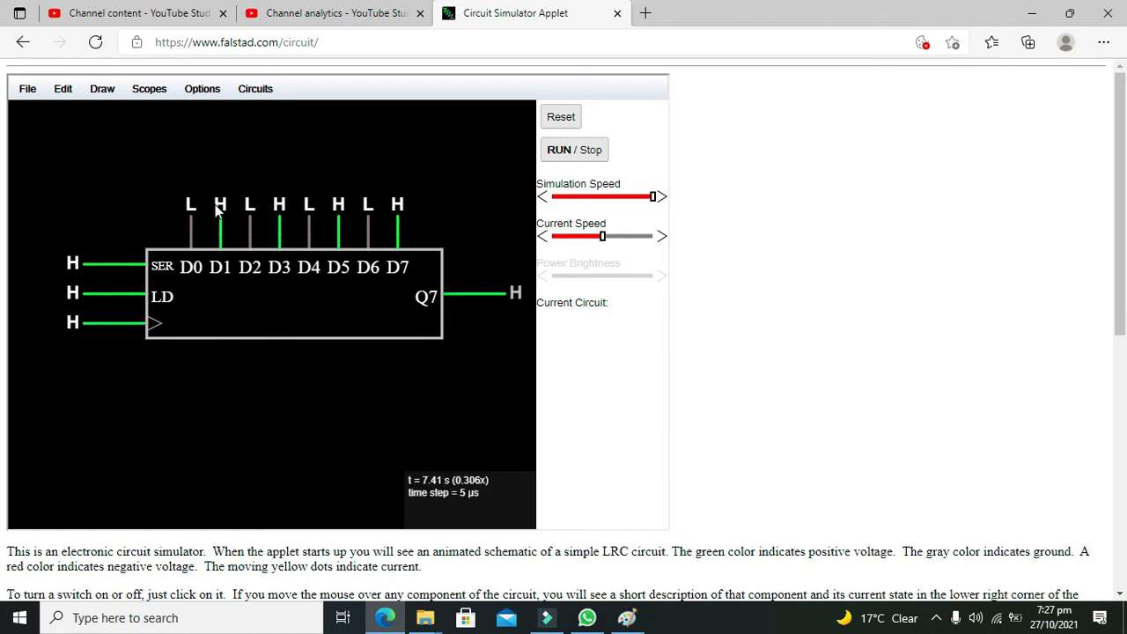
pyautogui.click(73, 324)
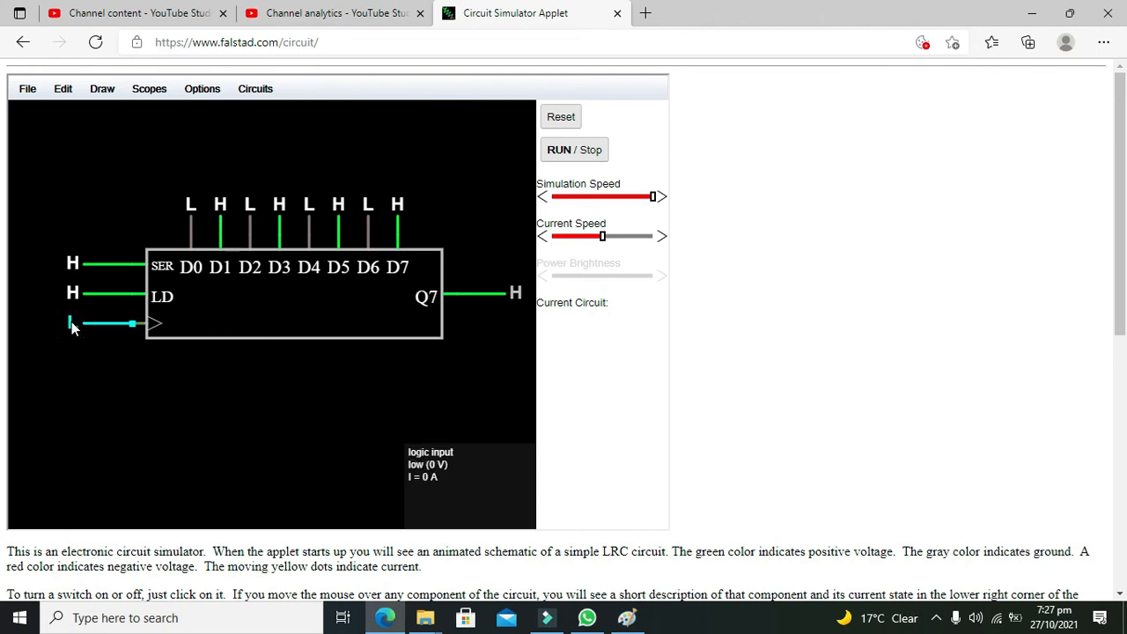
pyautogui.click(73, 324)
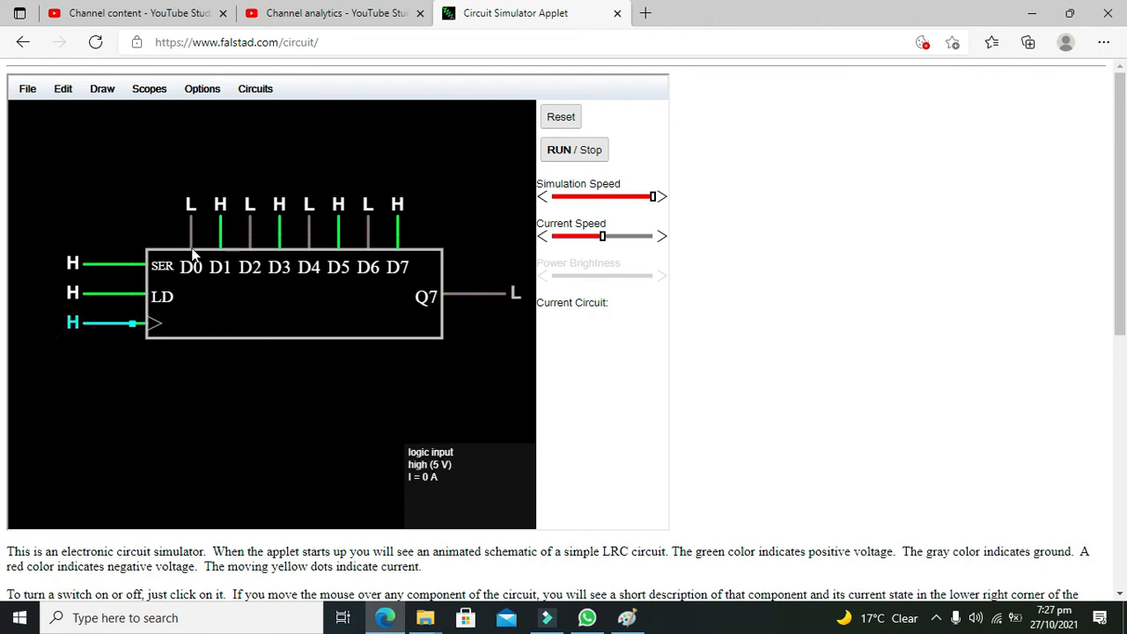
pyautogui.click(73, 324)
pyautogui.click(73, 324)
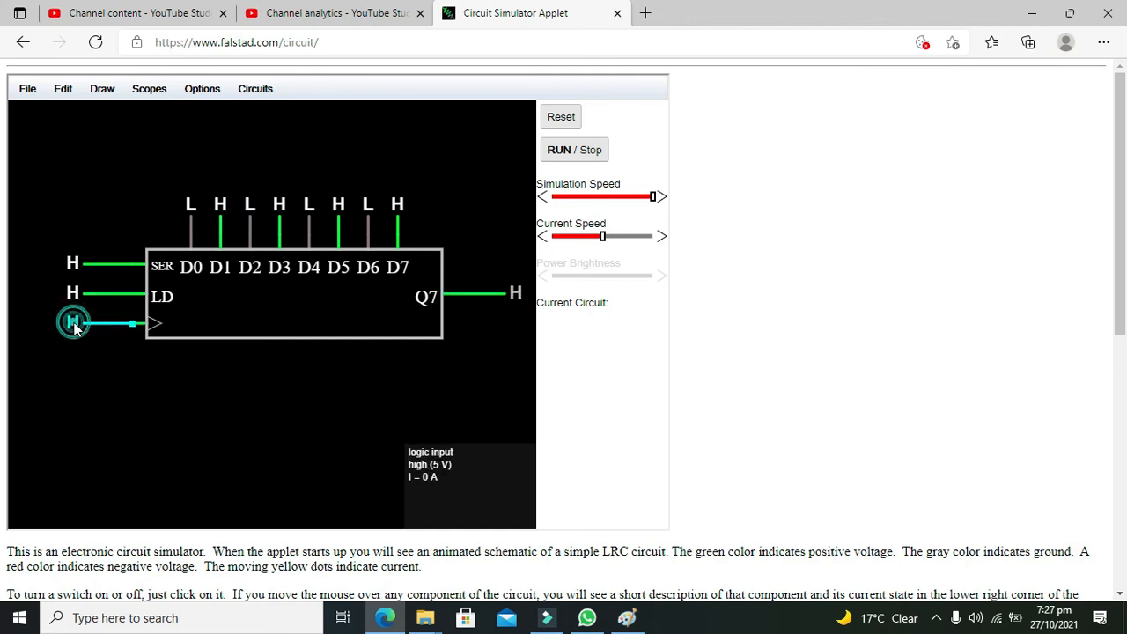
pyautogui.click(73, 324)
pyautogui.click(73, 324)
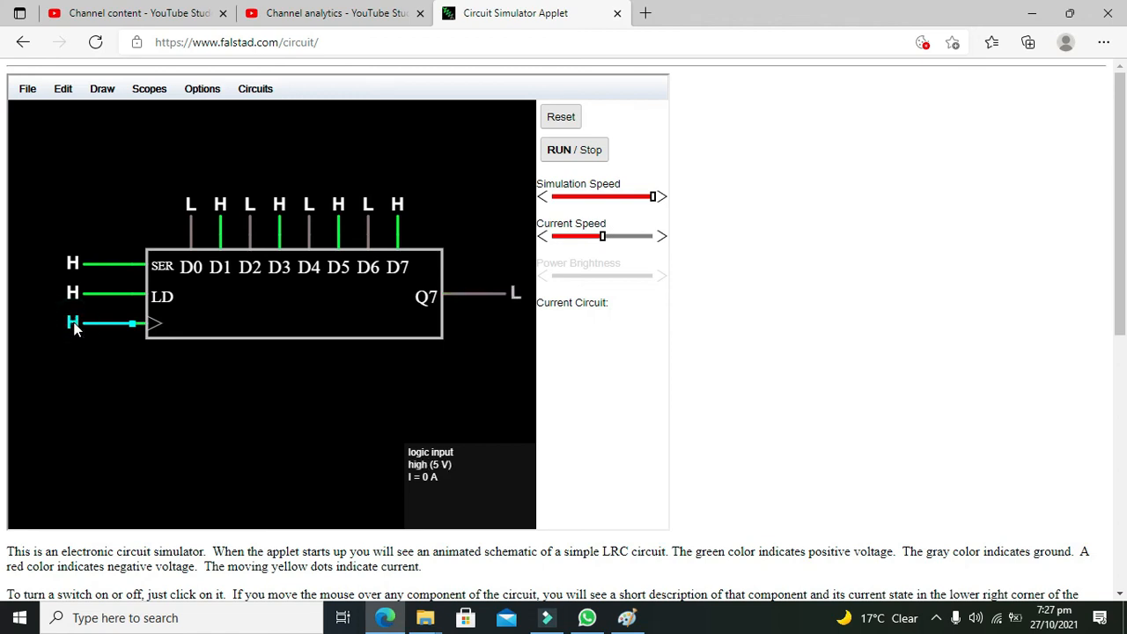
pyautogui.click(74, 324)
pyautogui.click(73, 324)
pyautogui.click(73, 324)
pyautogui.click(73, 324)
pyautogui.click(73, 324)
pyautogui.click(73, 324)
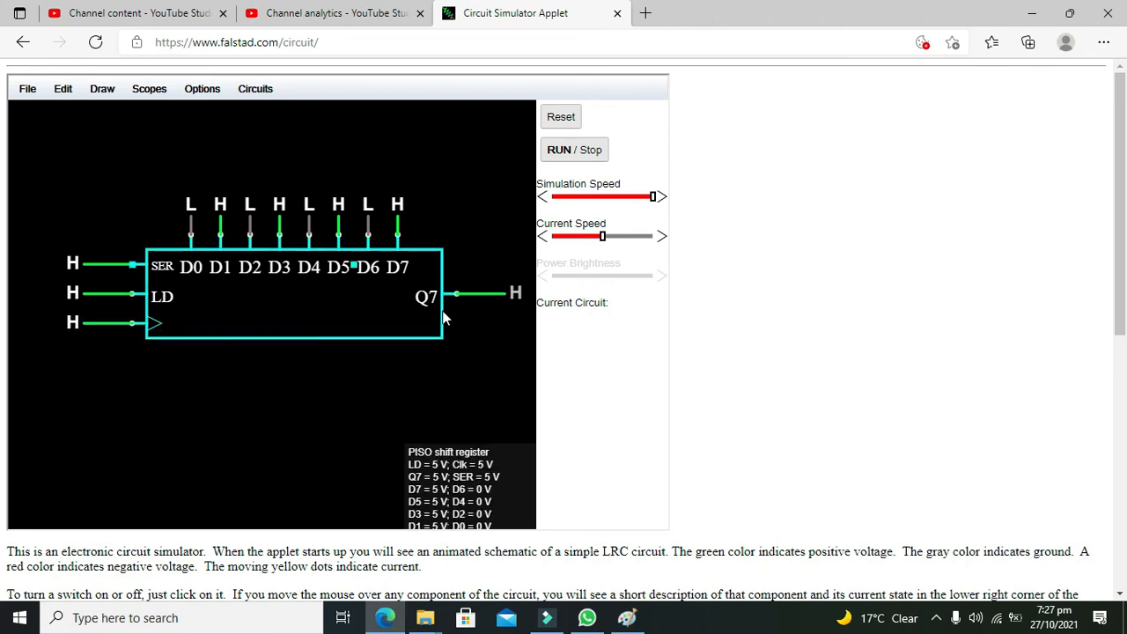
pyautogui.click(74, 324)
pyautogui.click(73, 324)
pyautogui.click(73, 324)
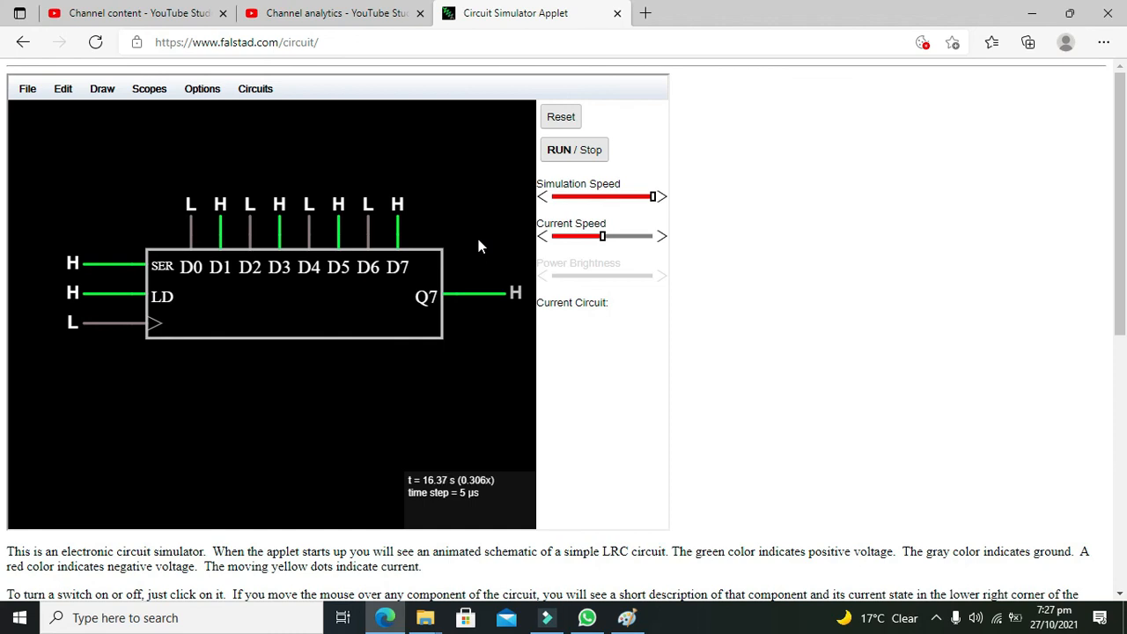
pyautogui.click(565, 150)
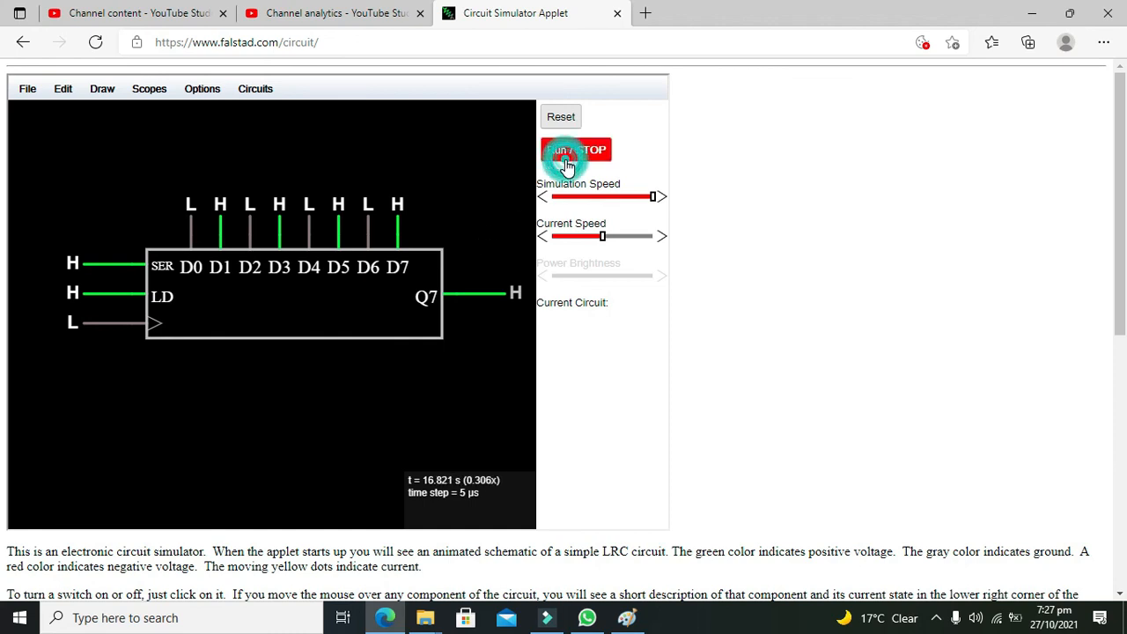
pyautogui.click(936, 617)
pyautogui.rightClick(954, 588)
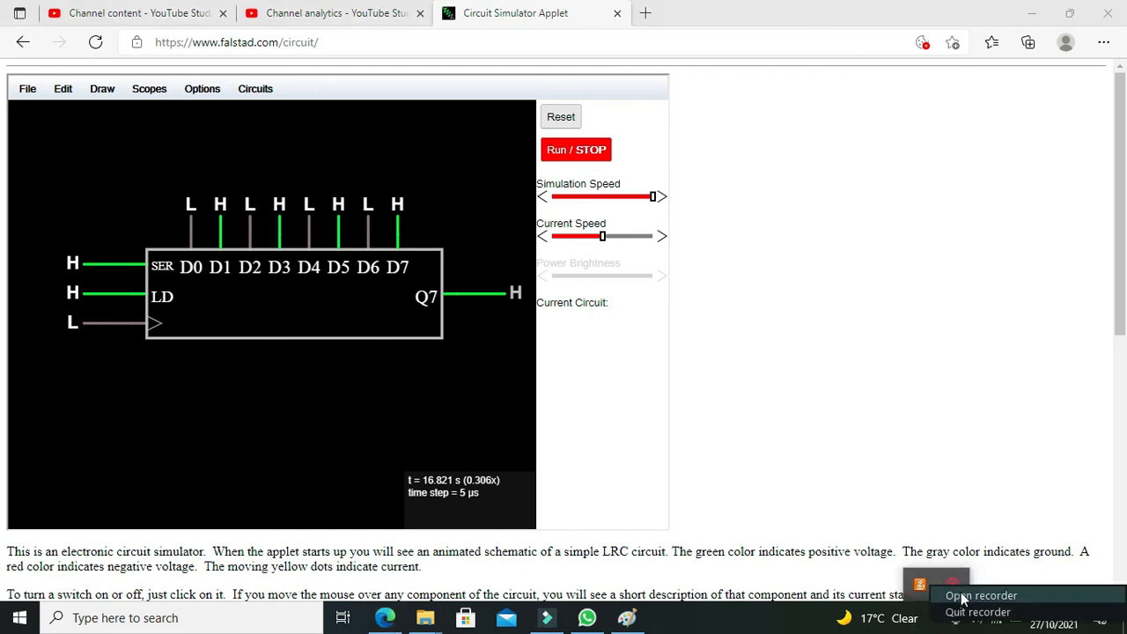